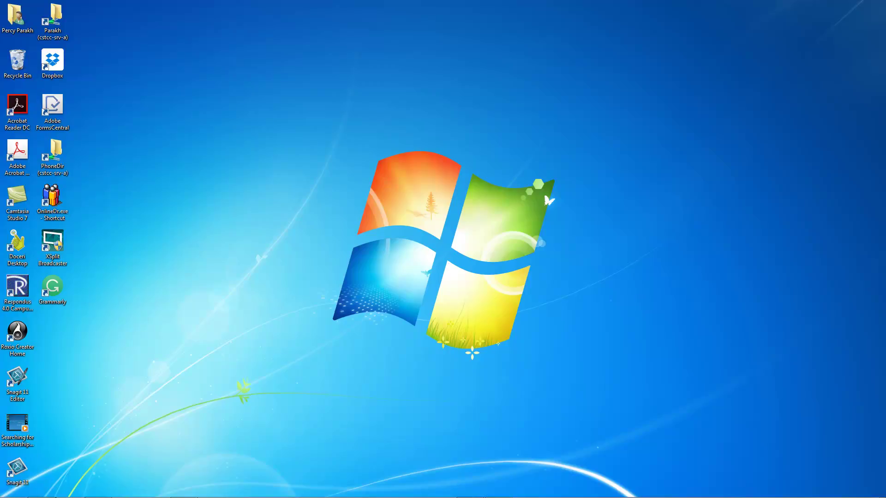
Launch Microsoft Office Picture Manager from the Start menu to show the My Pictures thumbnails.
mouse_move(7, 496)
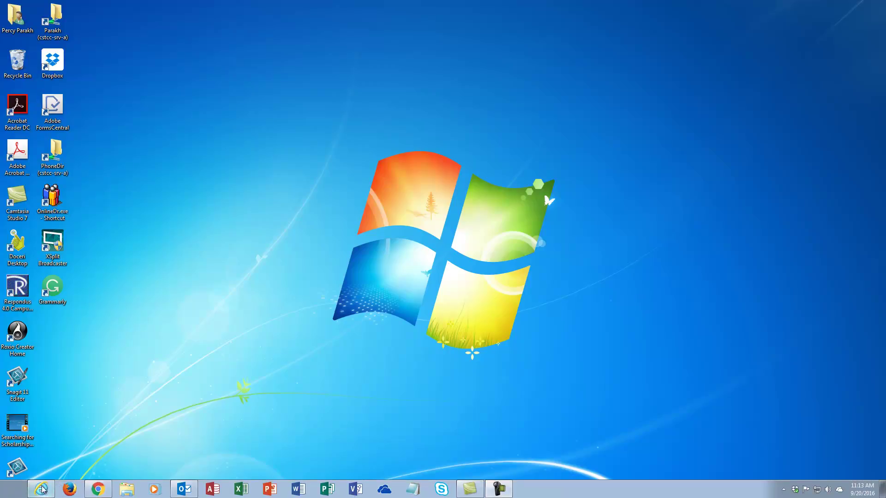
left_click(13, 496)
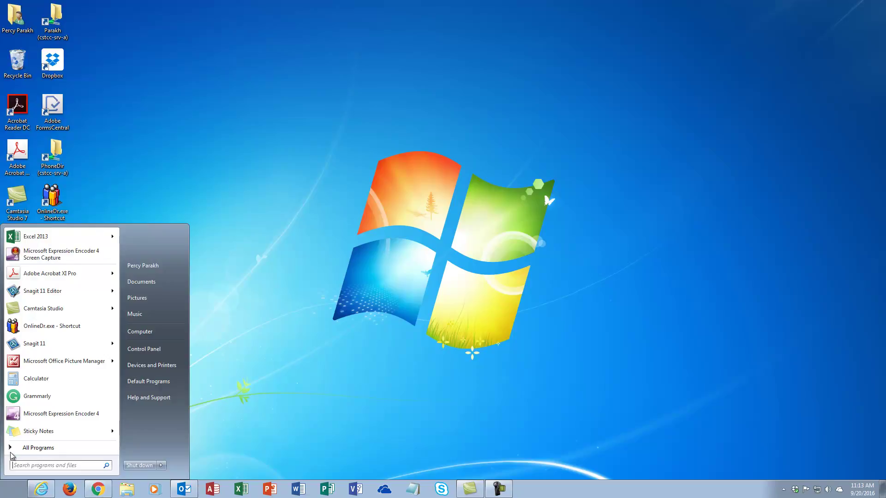
left_click(36, 365)
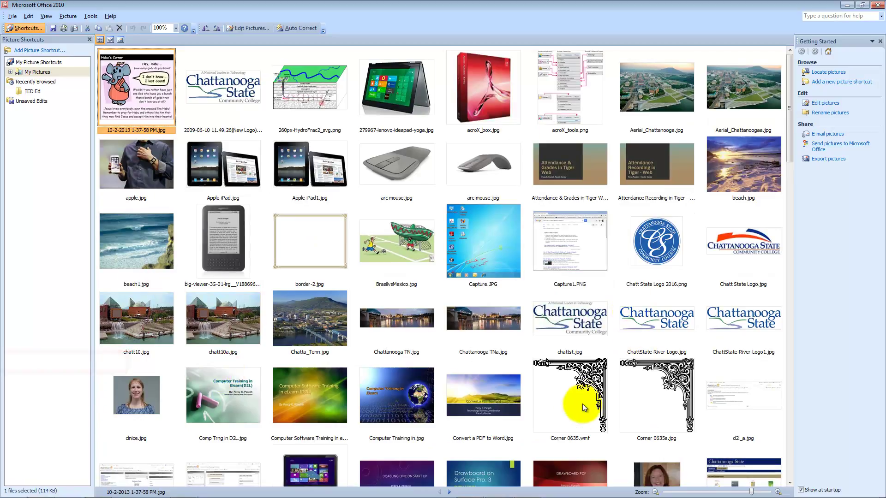
Find the fog.jpg waterfall thumbnail and open it in single-picture view.
scroll(579, 388, "down", 3)
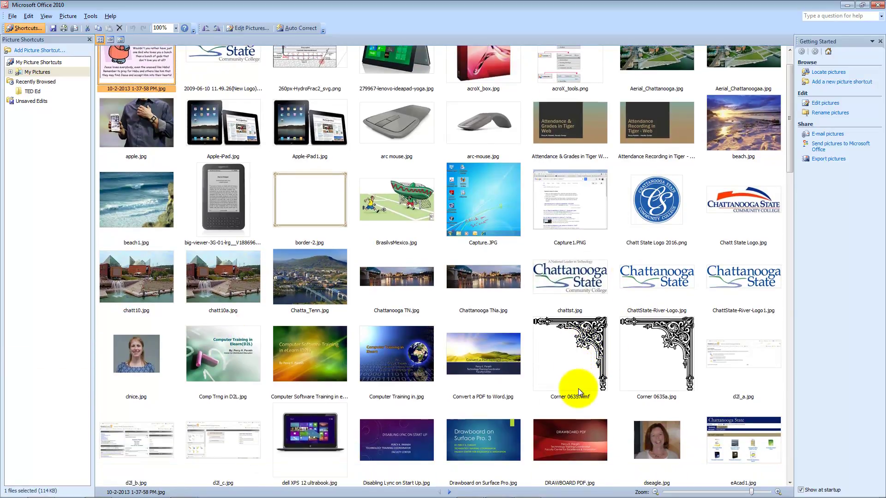
scroll(578, 389, "down", 6)
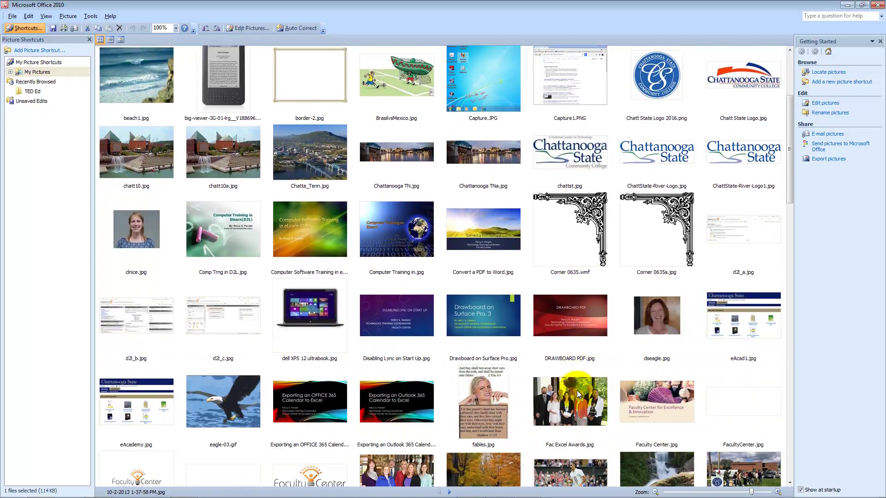
scroll(577, 391, "up", 3)
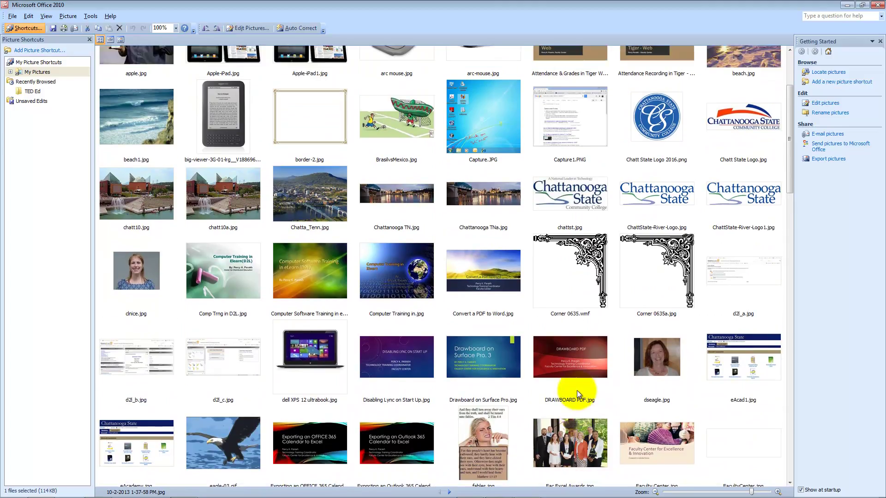
scroll(577, 390, "down", 9)
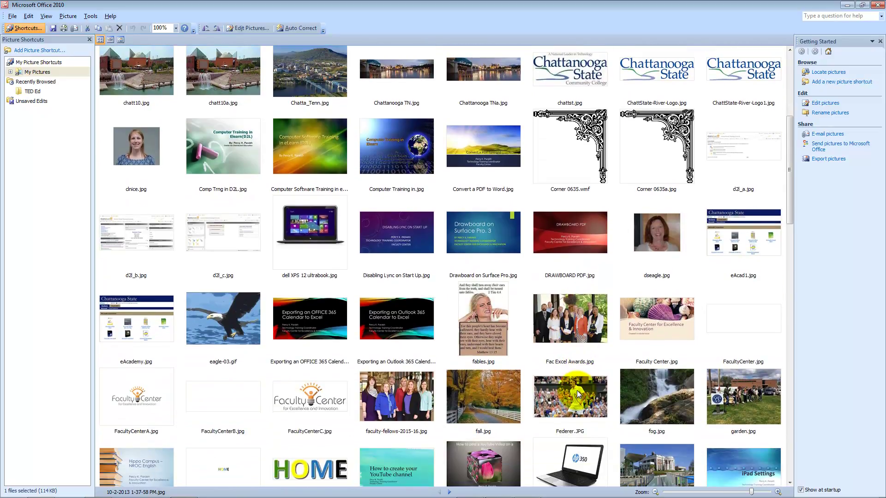
scroll(577, 391, "down", 5)
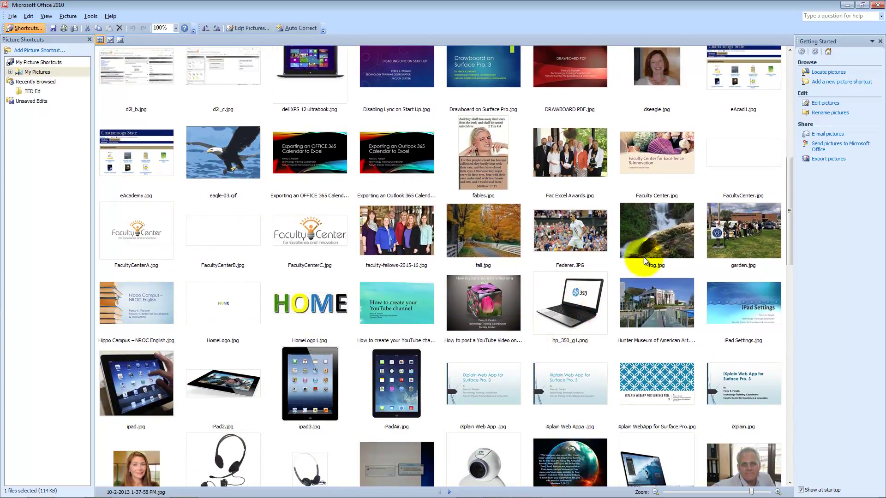
left_click(655, 233)
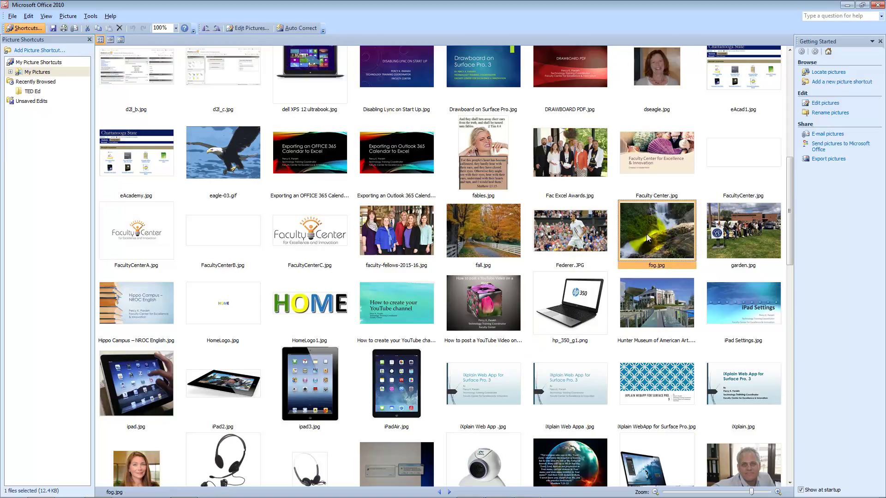
double_click(646, 234)
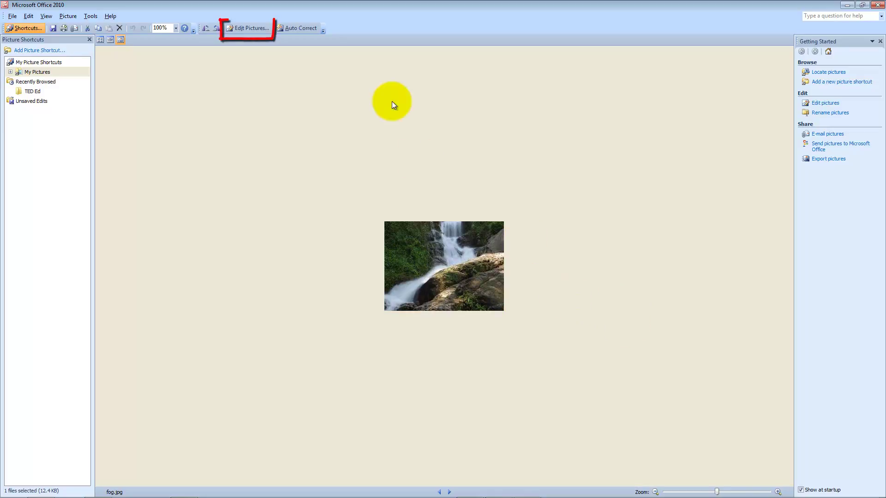
Show the Resize pane for fog.jpg (original 259 x 194 pixels) and pull down the File menu.
left_click(245, 29)
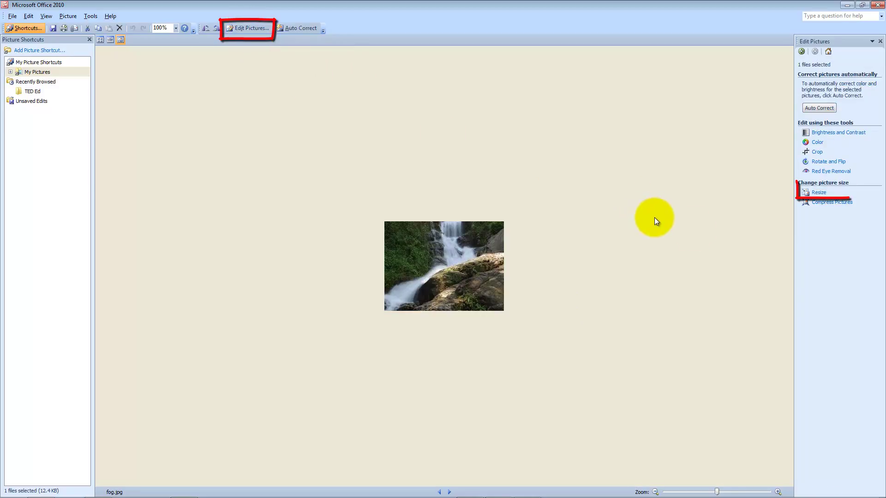
left_click(816, 194)
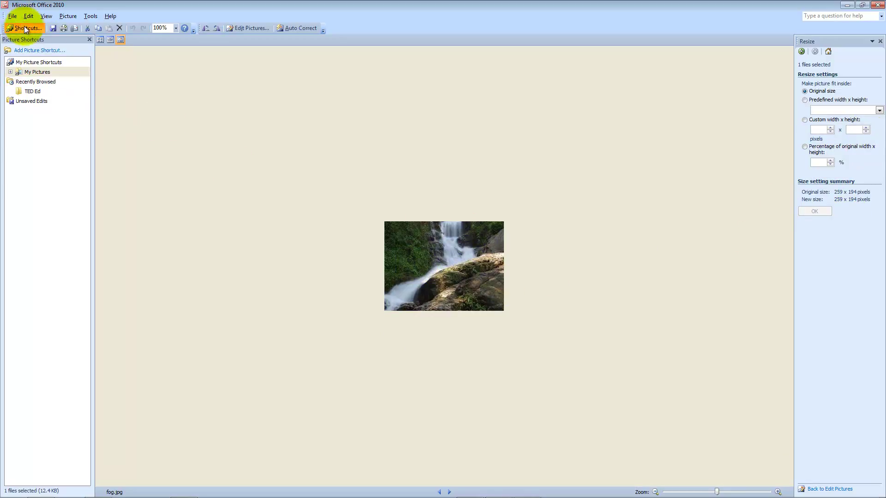
left_click(13, 17)
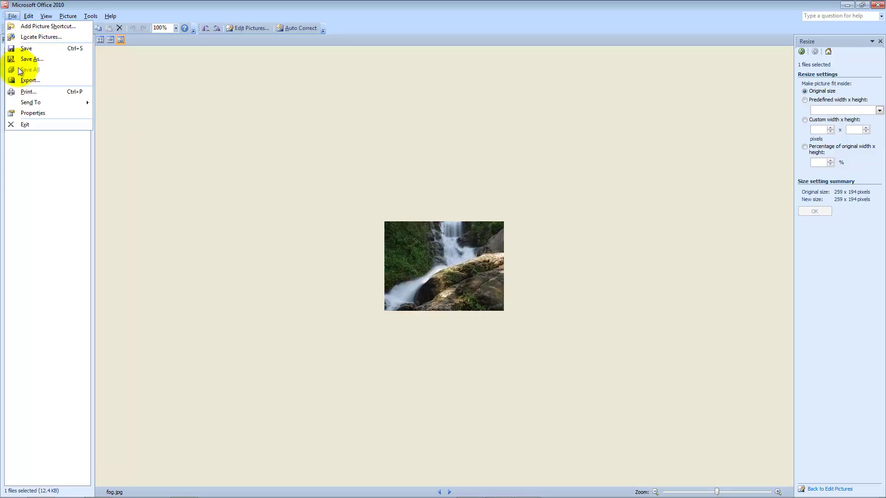
Exit Picture Manager and relaunch it from the Start menu.
left_click(21, 123)
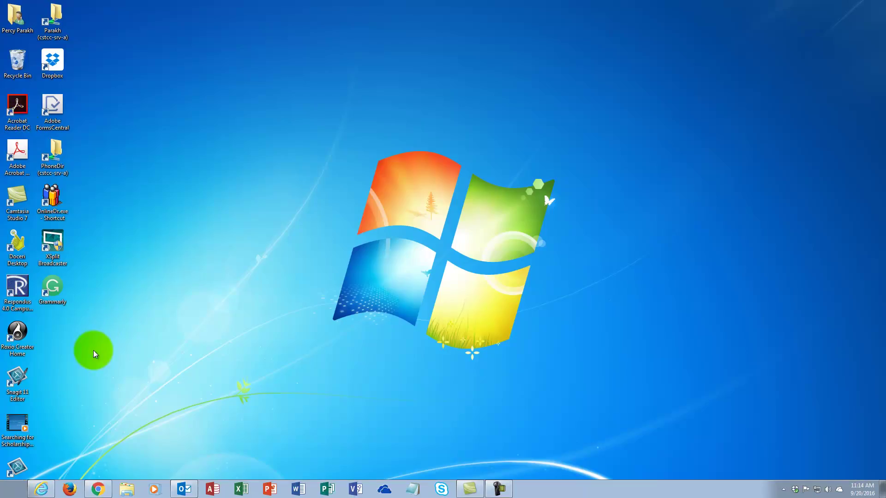
left_click(6, 491)
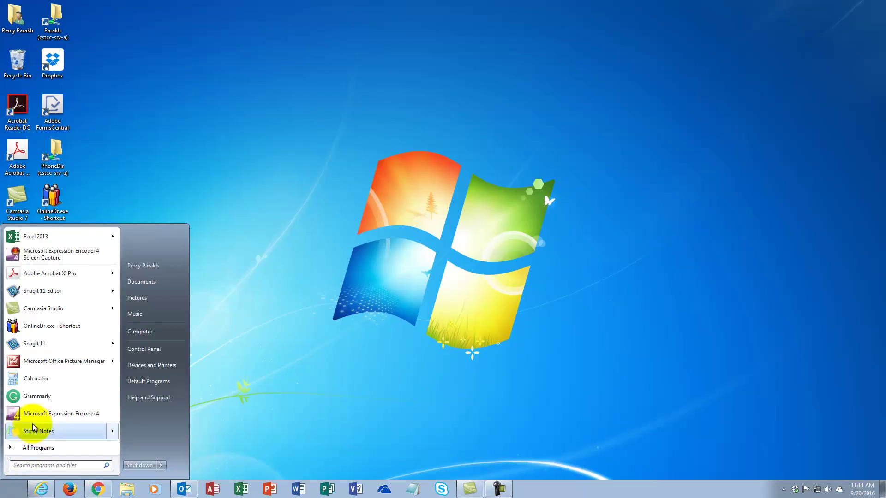
left_click(42, 362)
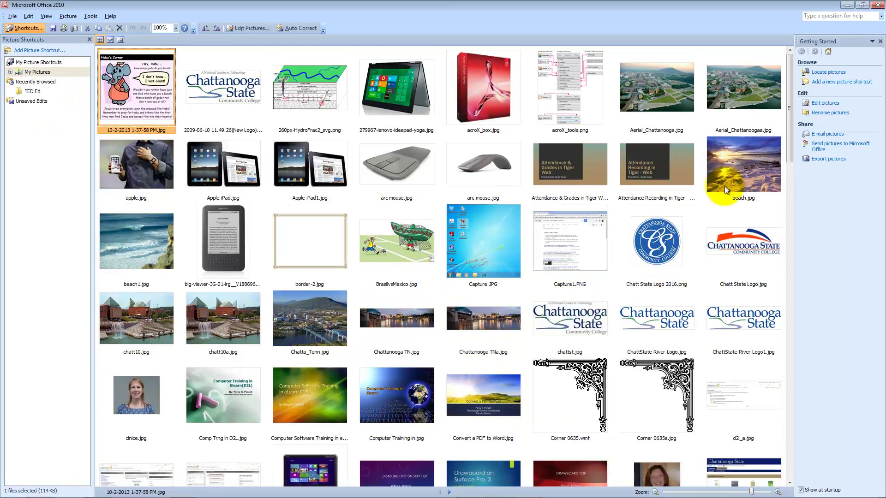
Open beach.jpg on its own, then exit Picture Manager and reopen the Start menu.
left_click(736, 151)
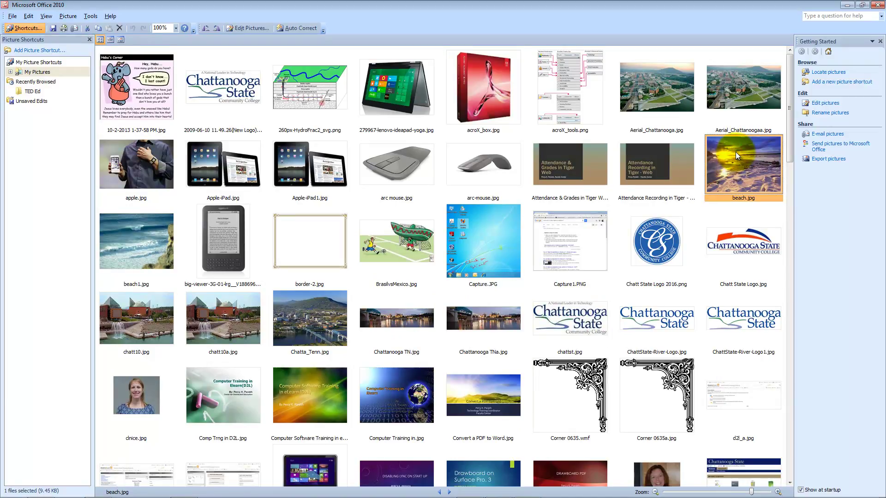
double_click(736, 151)
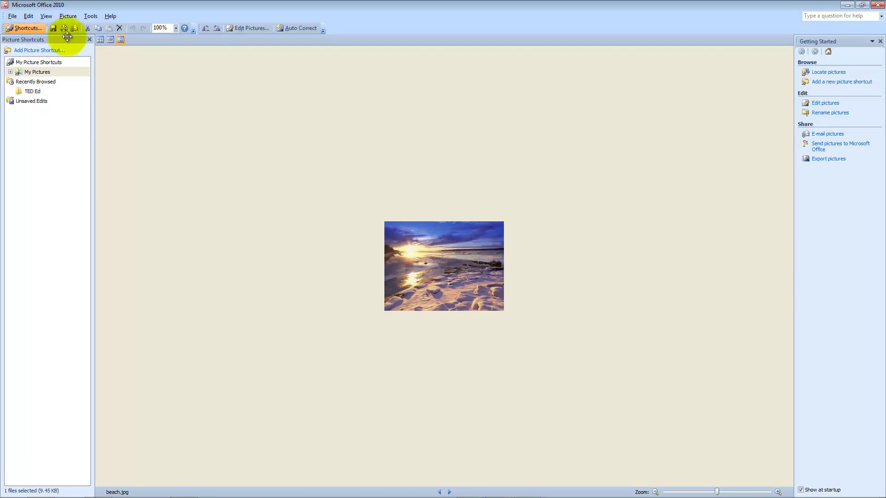
left_click(12, 16)
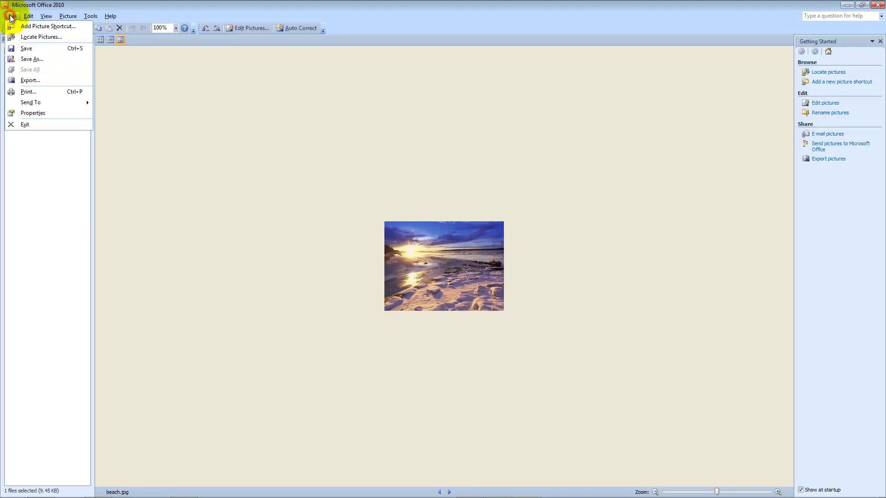
left_click(23, 126)
left_click(5, 496)
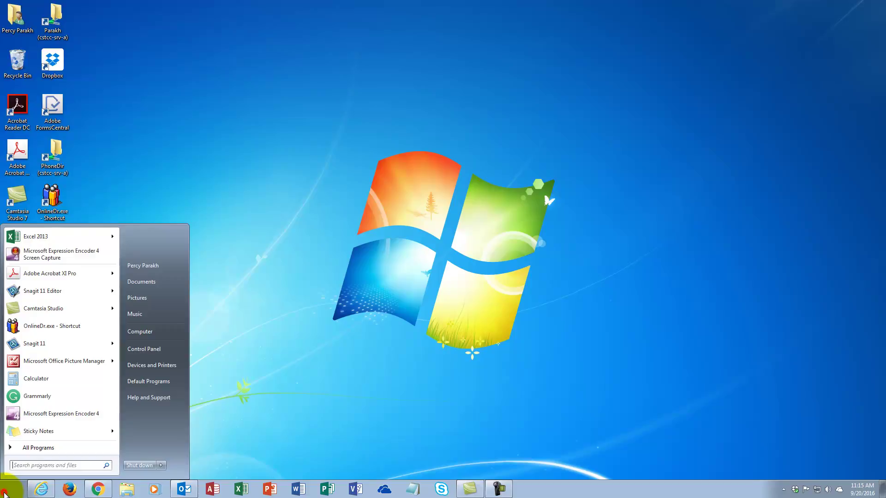
Relaunch Picture Manager and open Aerial_Chattanooga.jpg in single-picture view at 64%.
left_click(37, 364)
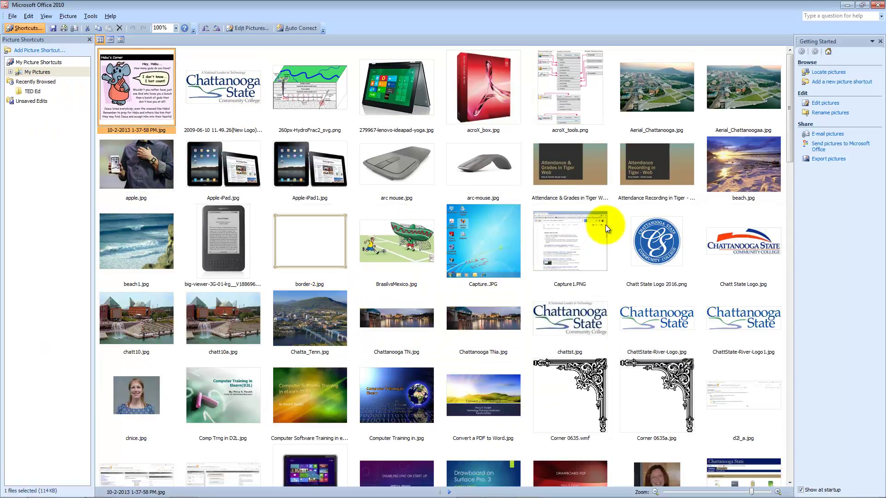
left_click(646, 94)
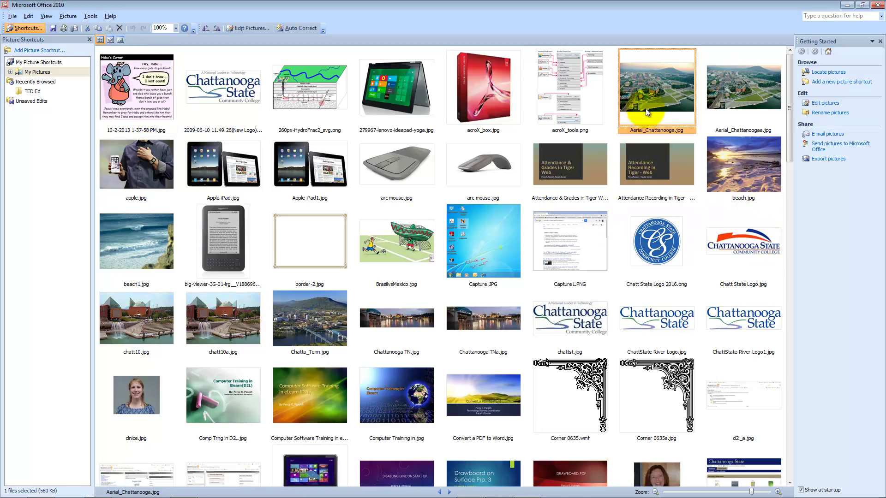
double_click(652, 92)
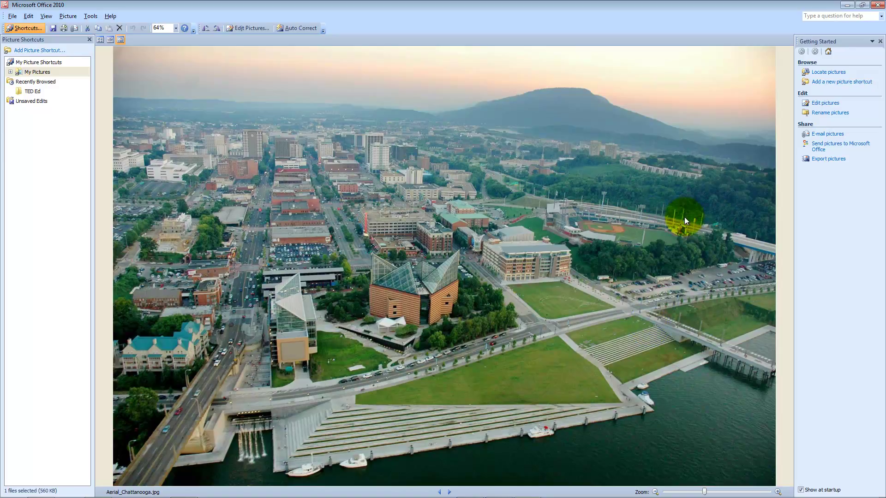
Open the Resize pane for Aerial_Chattanooga.jpg, showing its 2240 x 1488 pixel original size.
left_click(254, 29)
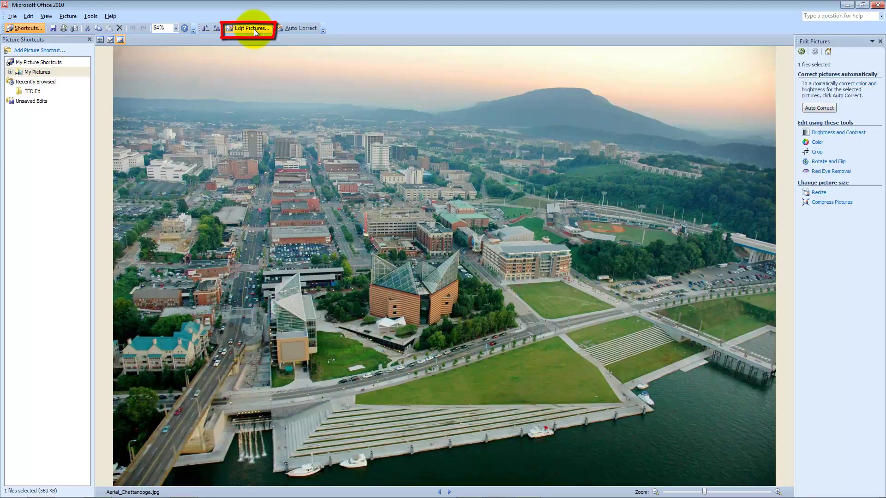
left_click(819, 194)
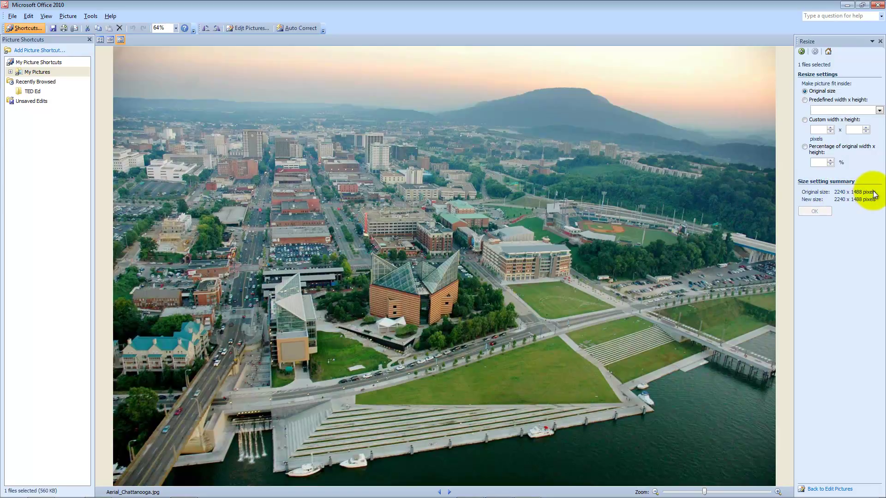
Resize Aerial_Chattanooga.jpg to 45% of original, giving 1008 x 670 pixels, and apply it.
left_click(804, 148)
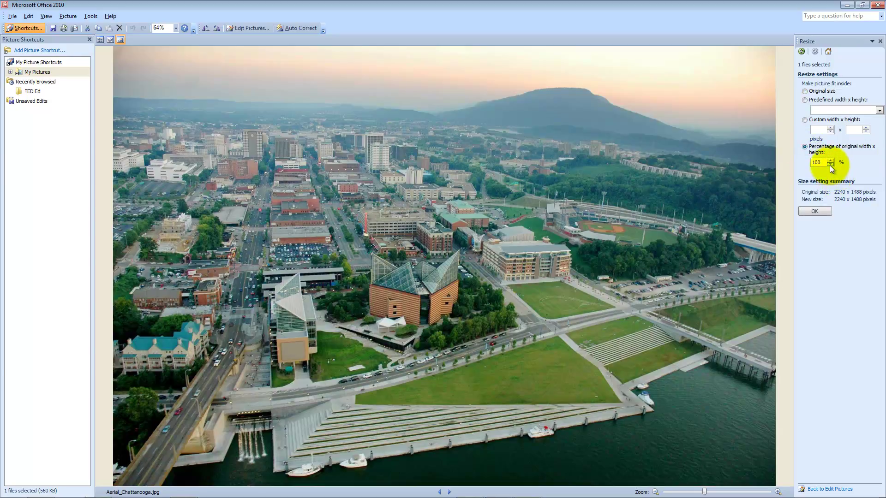
left_click(830, 165)
left_click_drag(829, 165, 829, 165)
left_click(829, 165)
left_click(830, 165)
left_click(830, 165)
left_click(830, 165)
left_click(830, 166)
left_click(830, 166)
left_click(829, 166)
left_click(830, 165)
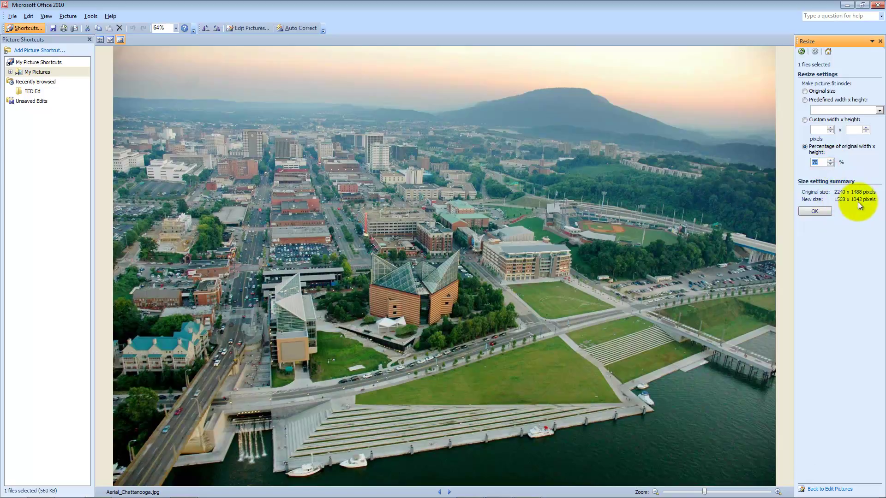
left_click(831, 165)
left_click(831, 165)
left_click(831, 164)
left_click(830, 165)
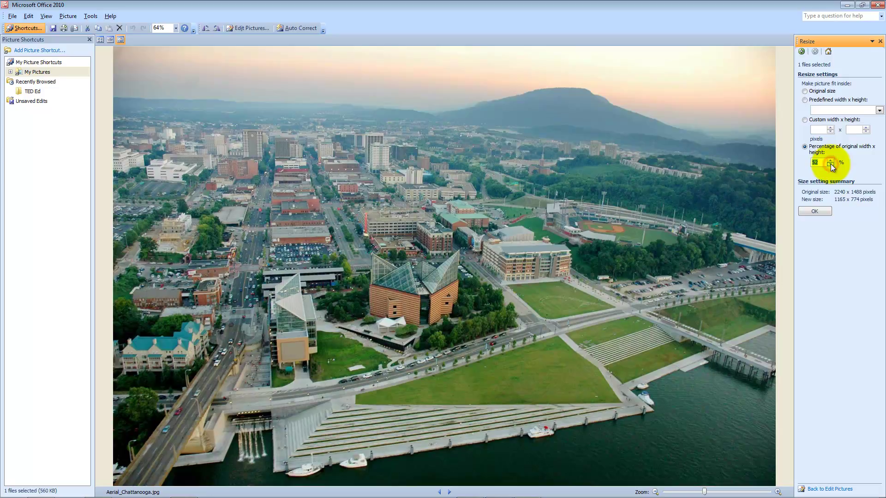
left_click(831, 165)
left_click(831, 164)
left_click(830, 165)
left_click(830, 165)
left_click(830, 165)
left_click(830, 164)
left_click(830, 165)
left_click(830, 164)
left_click(831, 161)
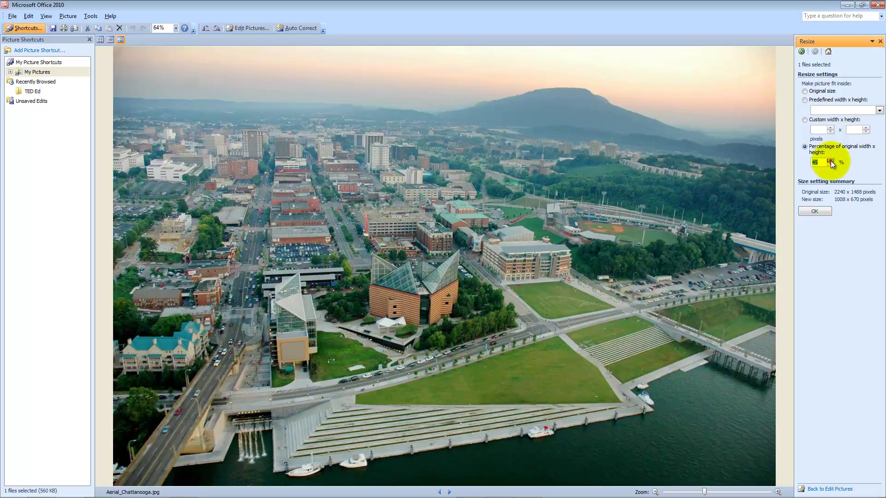
left_click(815, 212)
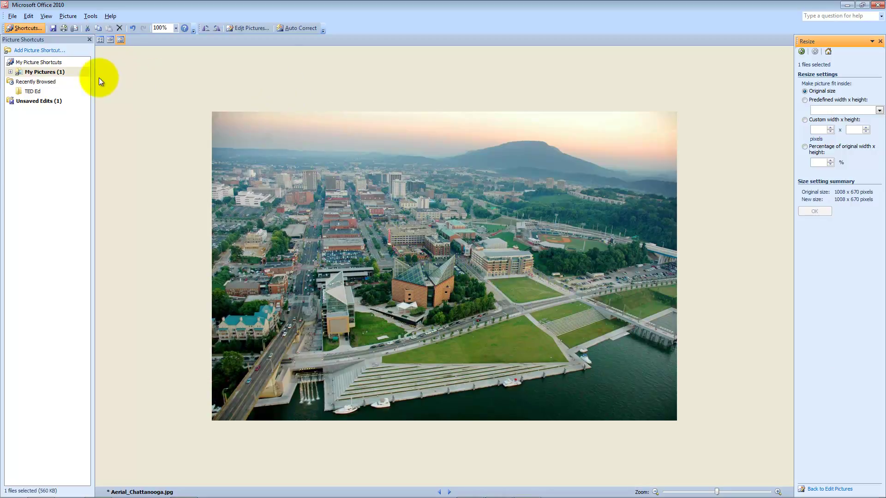
Open the Save As dialog for the resized aerial photo in the Pictures library.
left_click(13, 18)
left_click(23, 60)
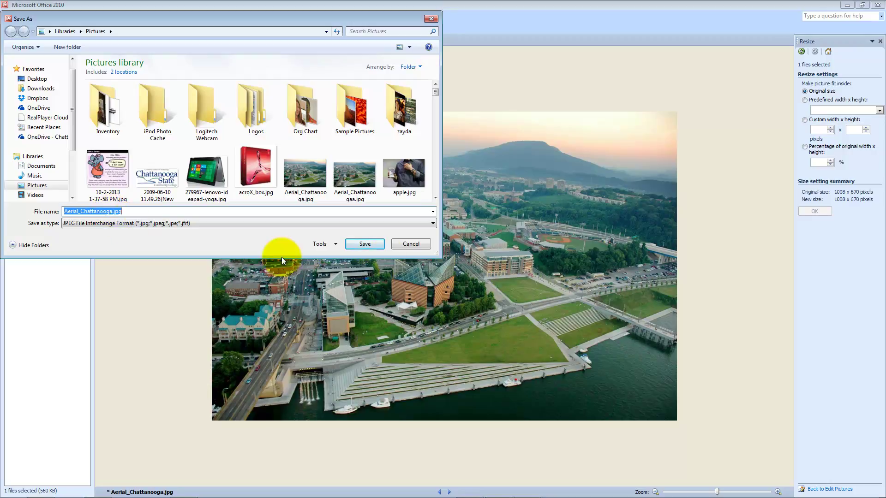
Cancel the Save As dialog without saving a copy of the aerial photo.
left_click(419, 247)
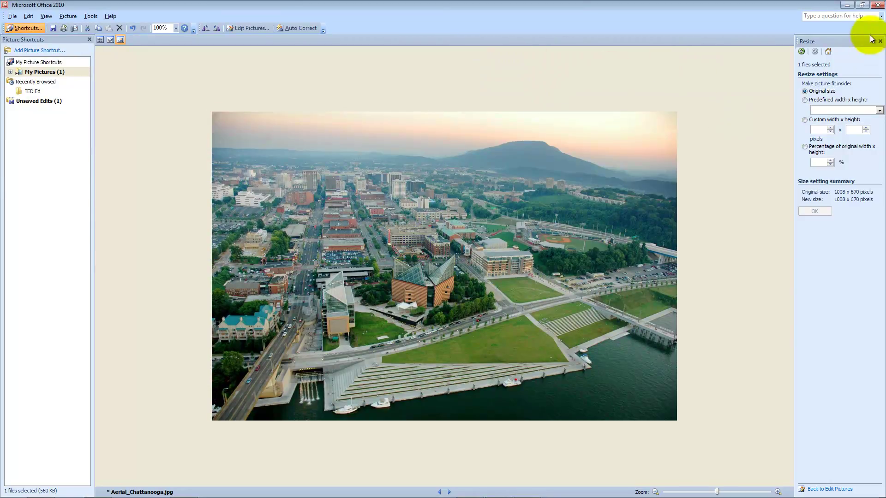
Close Picture Manager discarding the aerial photo resize, then relaunch it from the Start menu.
left_click(877, 6)
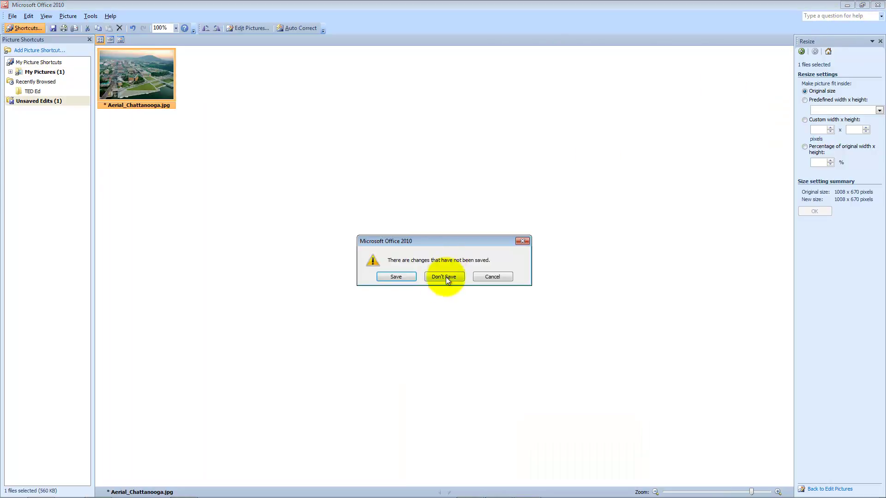
left_click(443, 277)
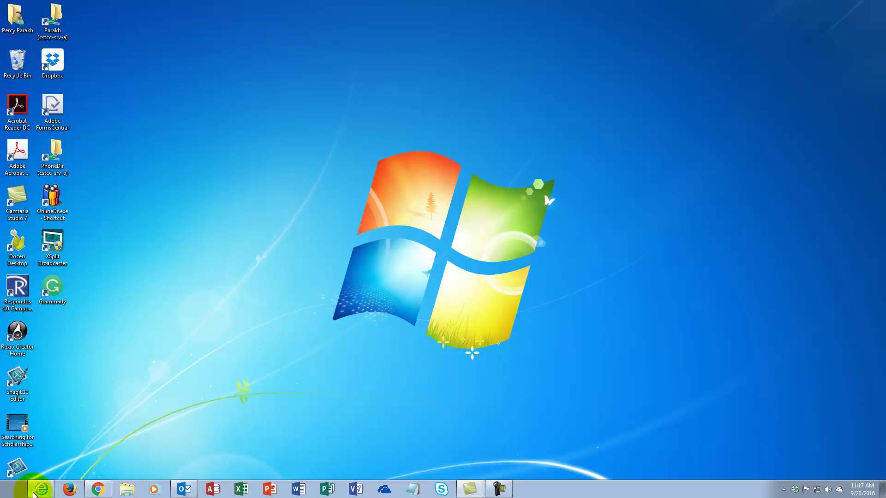
left_click(14, 490)
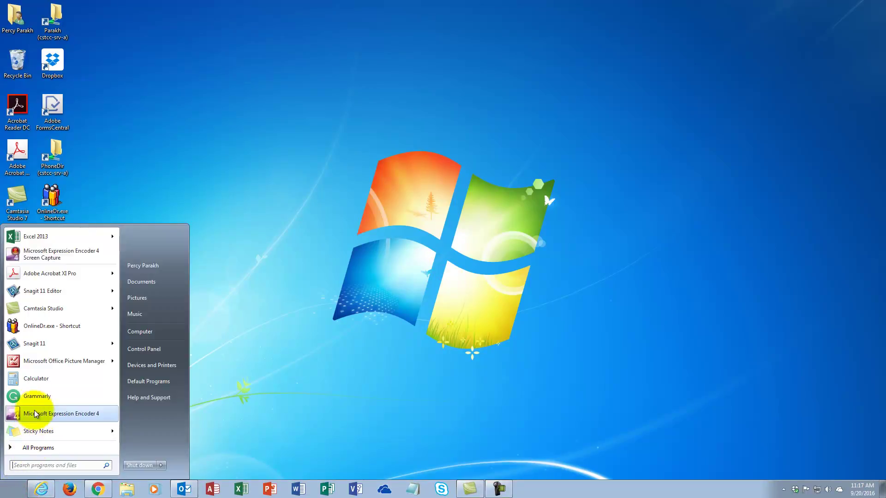
left_click(41, 361)
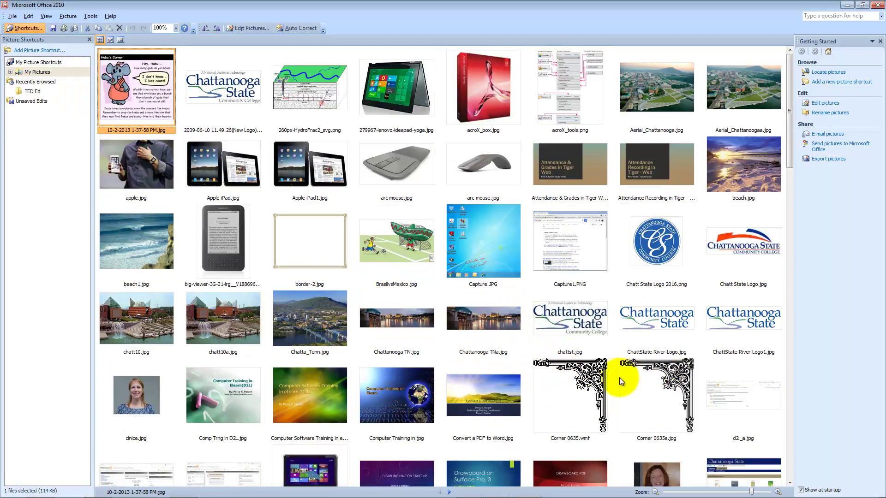
Scroll down through My Pictures and select the sideways photo percy1.JPG.
scroll(641, 401, "down", 3)
scroll(600, 373, "down", 2)
scroll(600, 373, "down", 2)
scroll(601, 378, "down", 2)
scroll(601, 376, "down", 1)
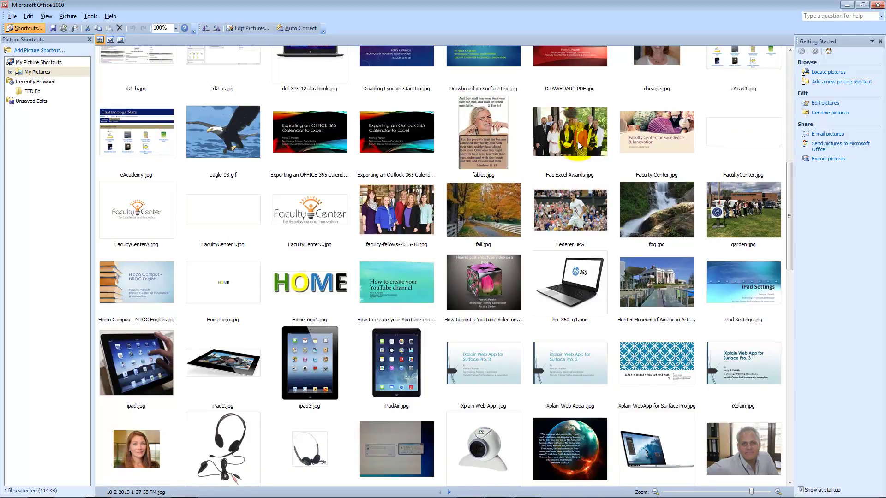
scroll(618, 352, "down", 3)
scroll(618, 352, "down", 6)
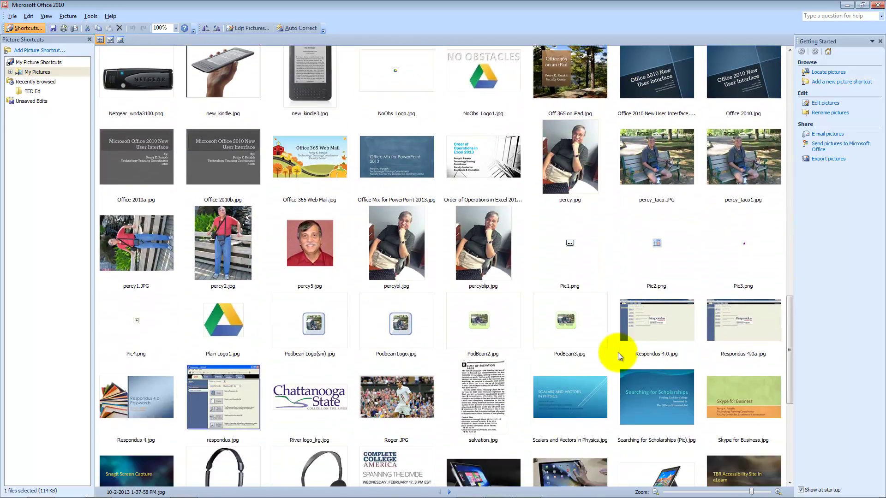
scroll(618, 352, "down", 1)
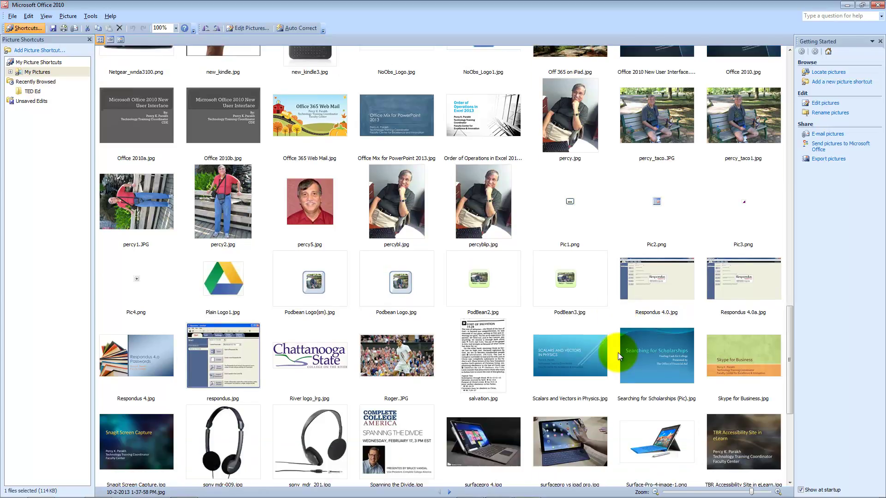
left_click(125, 208)
Open percy1.JPG on its own, then rotate it left once and right twice to stand upright.
double_click(124, 207)
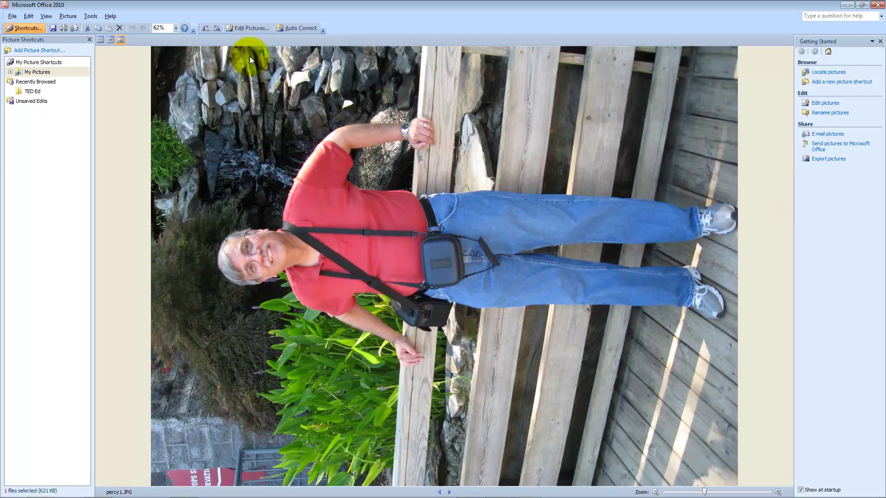
left_click(206, 29)
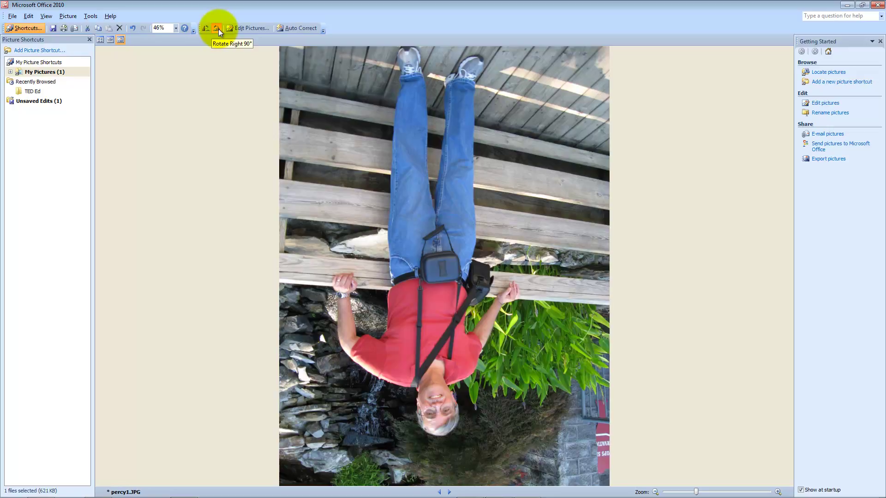
left_click(217, 28)
left_click(217, 28)
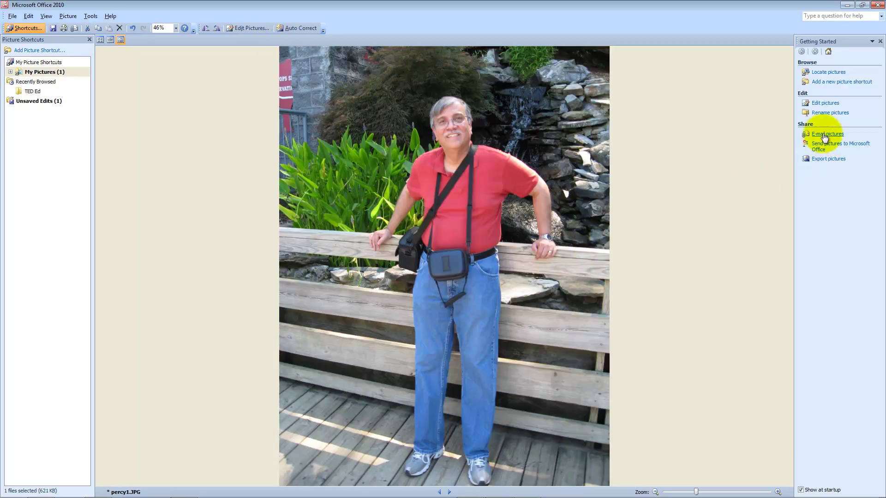
Crop percy1.JPG to 867 x 1820 pixels, trimming the left, right and top edges around the person.
left_click(248, 29)
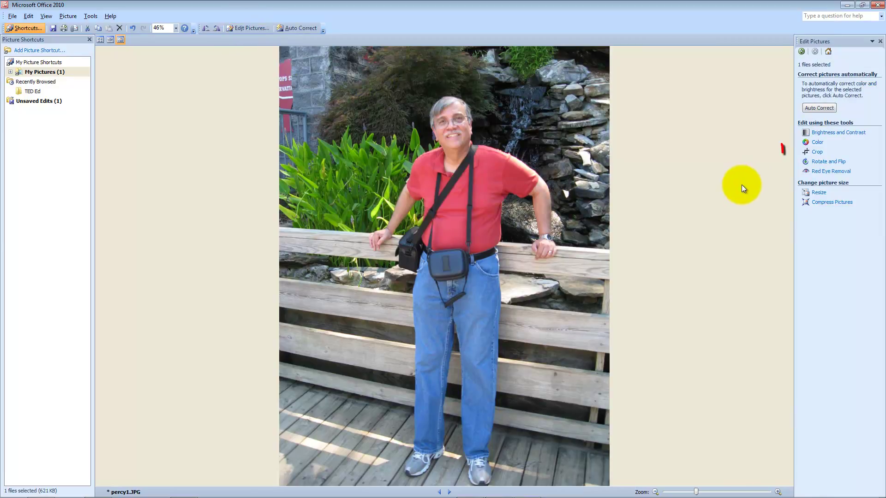
left_click(817, 153)
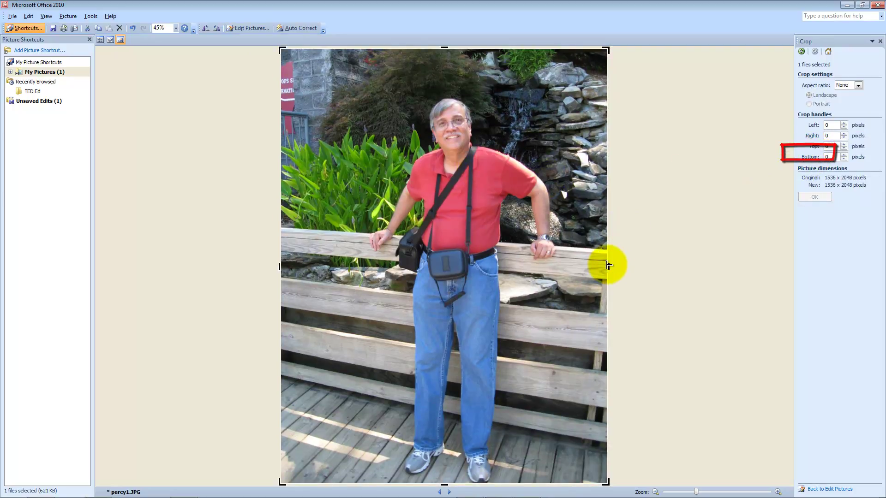
left_click_drag(611, 266, 560, 281)
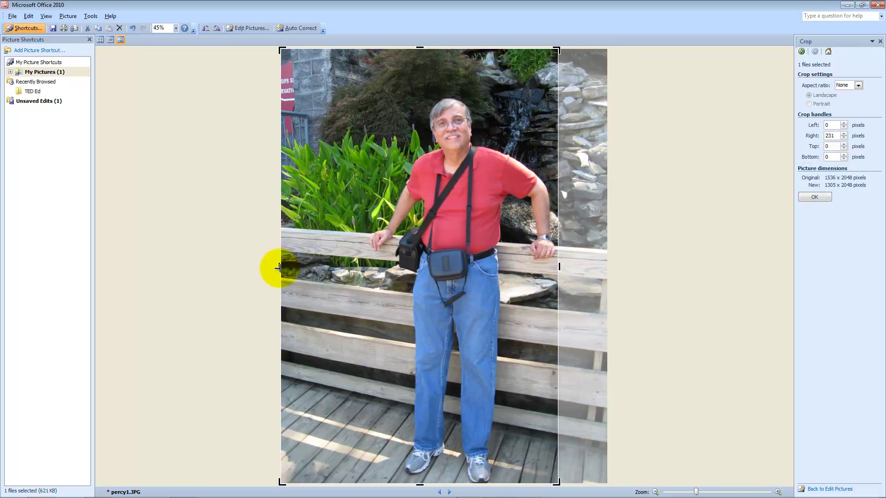
left_click_drag(277, 269, 369, 277)
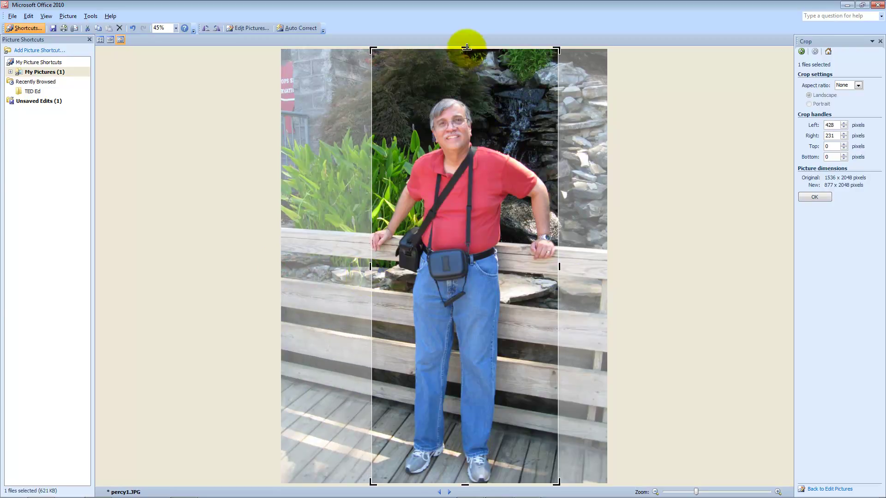
left_click_drag(466, 46, 470, 95)
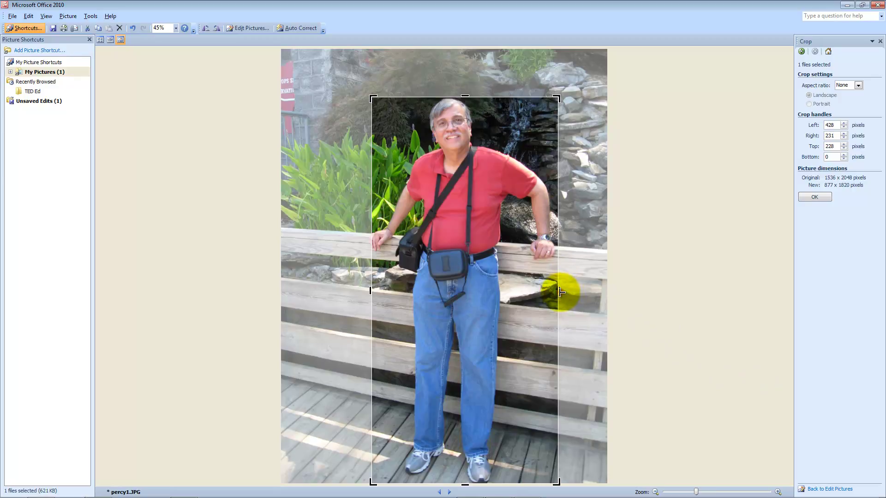
left_click_drag(561, 292, 559, 292)
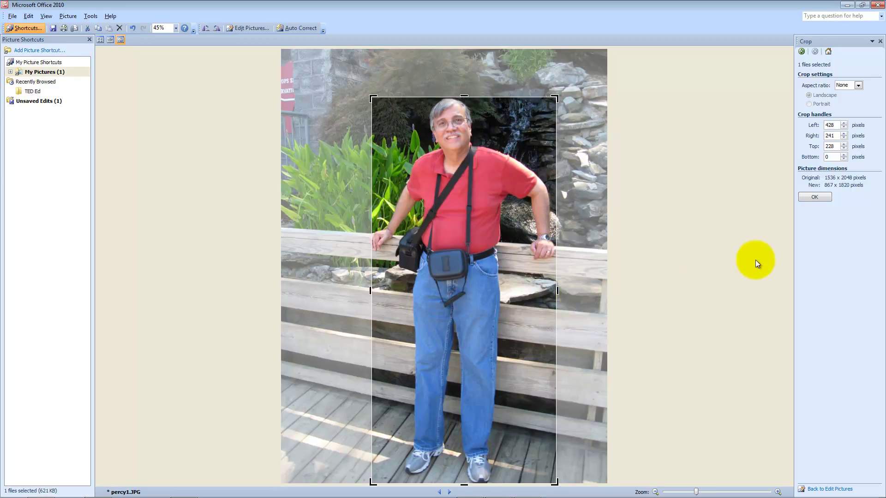
left_click(818, 198)
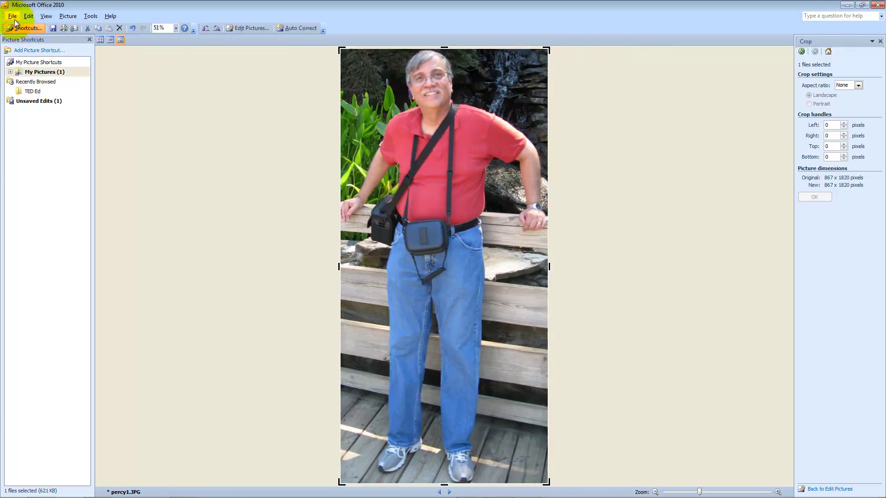
Exit Picture Manager, choosing Don't Save to discard the rotate and crop edits.
left_click(417, 216)
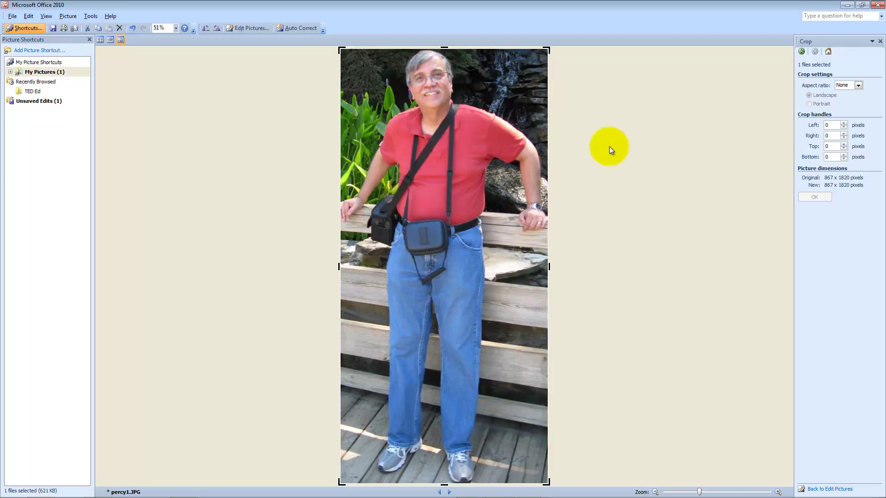
left_click(878, 5)
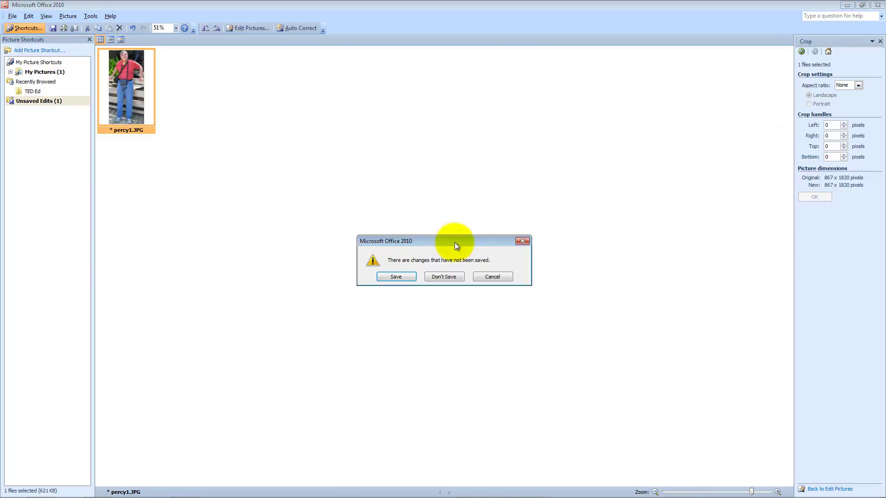
left_click(443, 277)
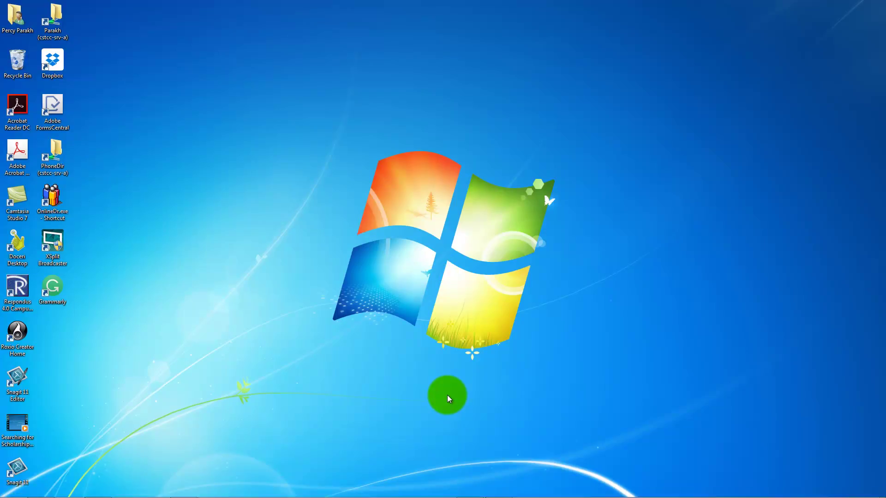
Launch Picture Manager from Start > All Programs > Microsoft Office > Microsoft Office 2010 Tools.
mouse_move(19, 494)
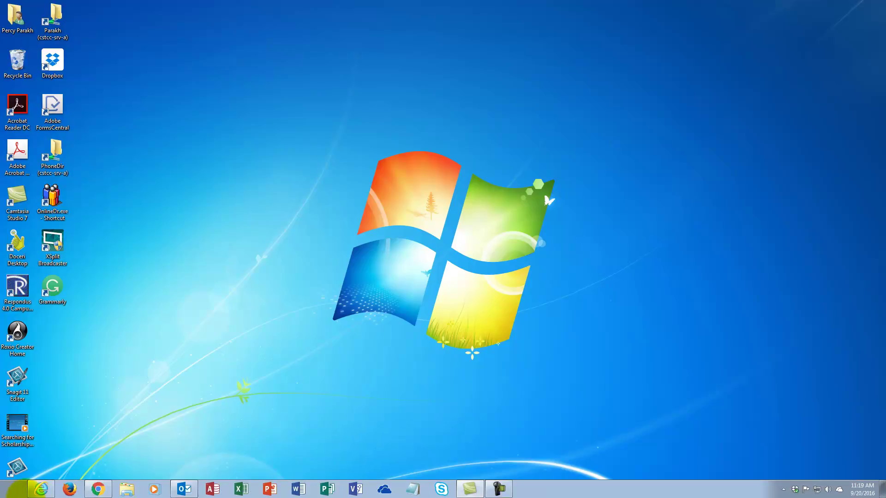
left_click(18, 494)
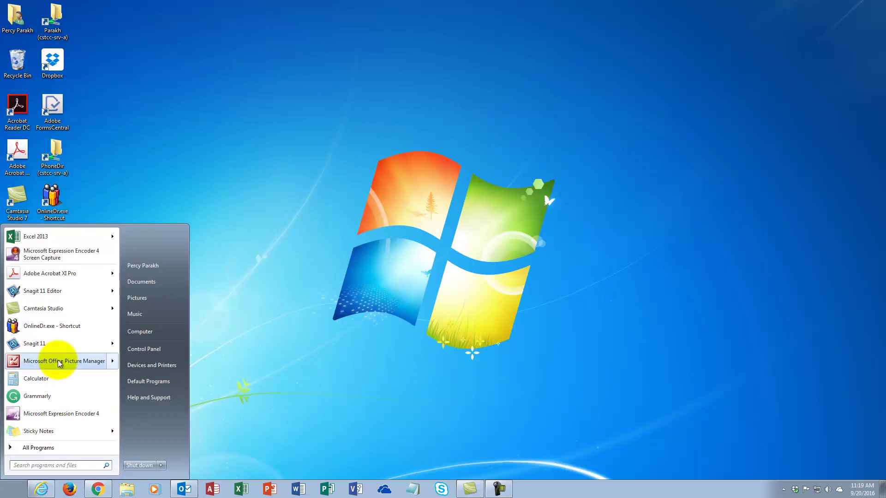
mouse_move(56, 363)
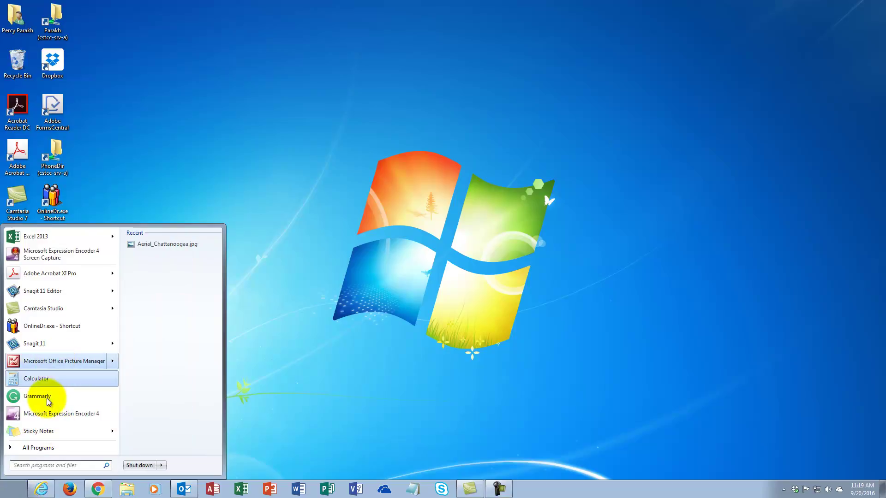
left_click(44, 449)
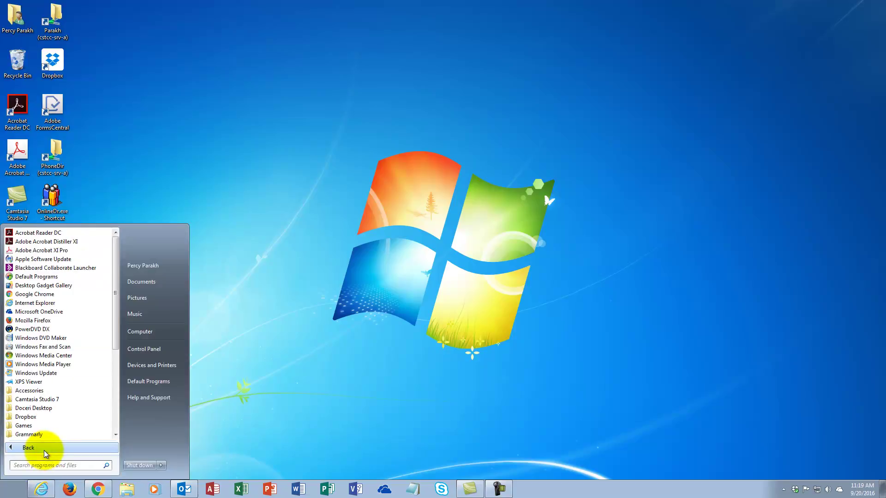
scroll(115, 434, "down", 5)
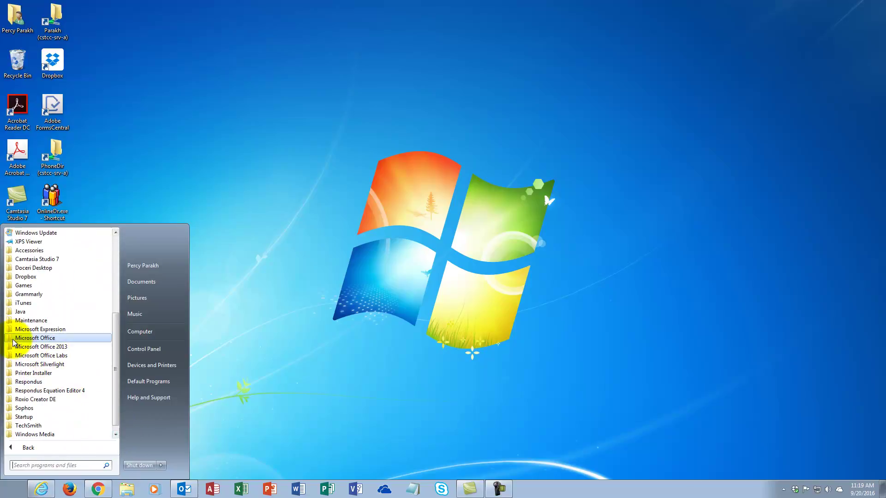
left_click(15, 337)
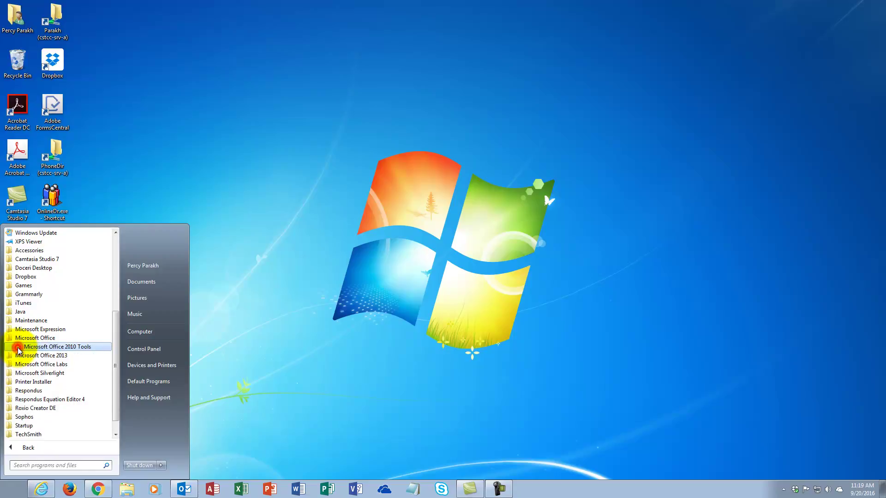
left_click(20, 347)
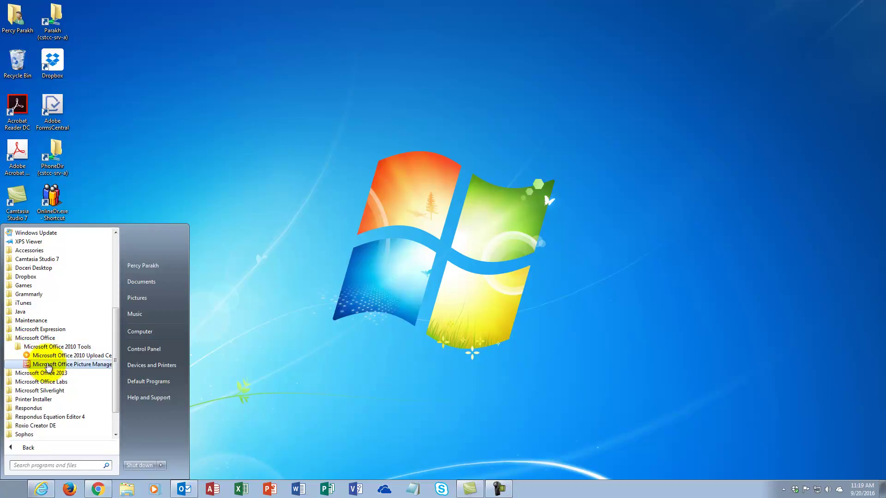
left_click(48, 366)
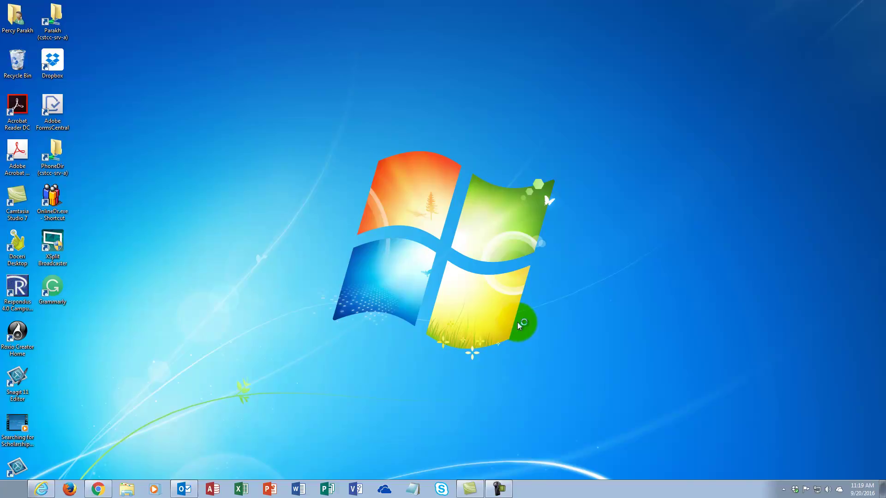